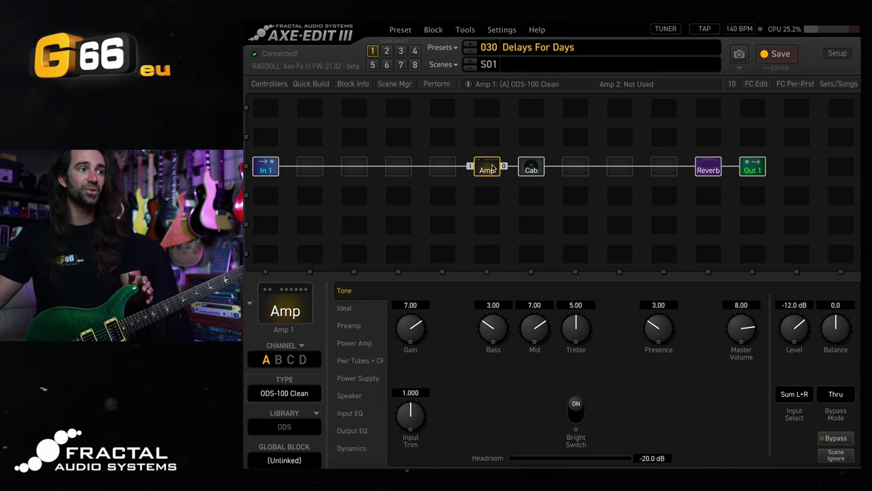
Look through the Cab, Reverb and Amp block settings.
left_click(532, 169)
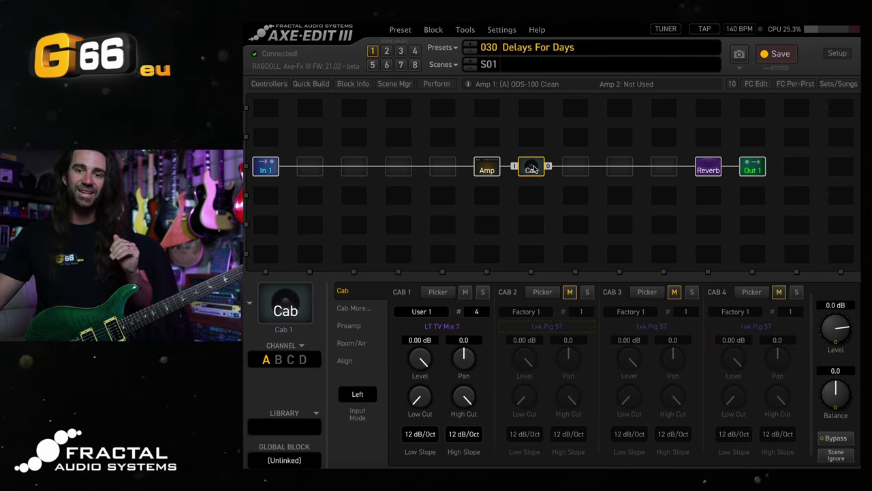
left_click(712, 168)
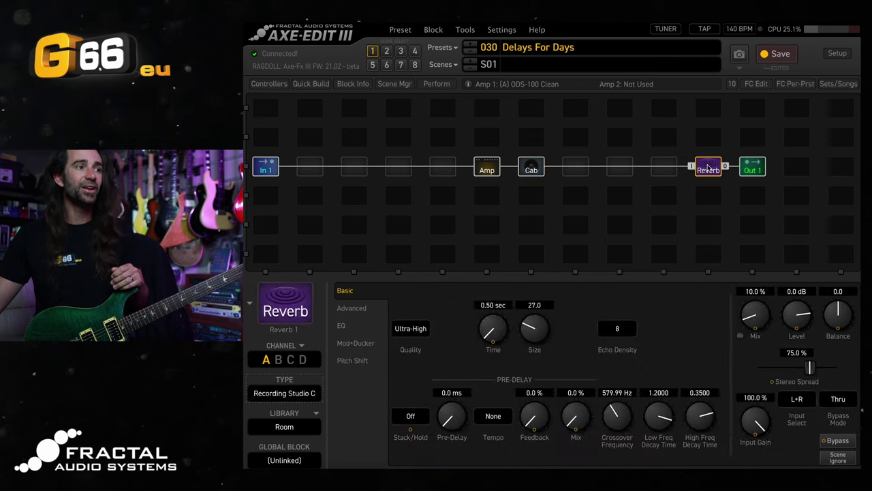
left_click(490, 170)
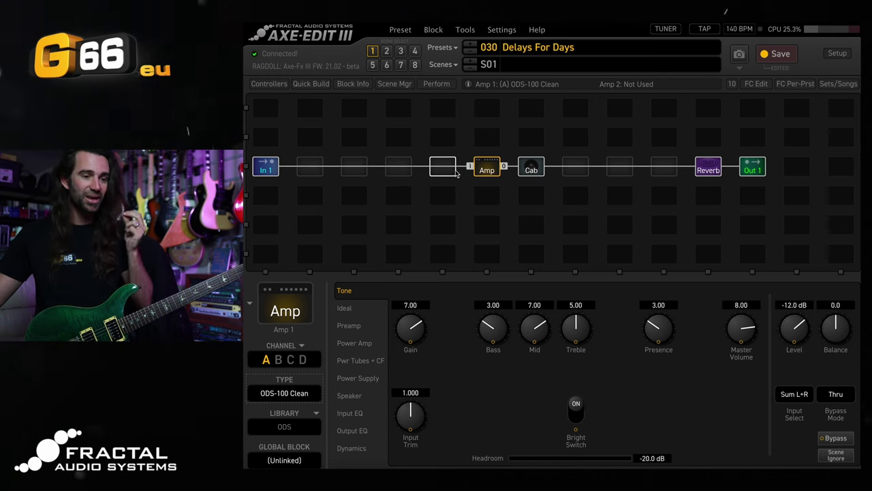
Place Delay 1 in the empty grid slot left of the Amp.
right_click(443, 170)
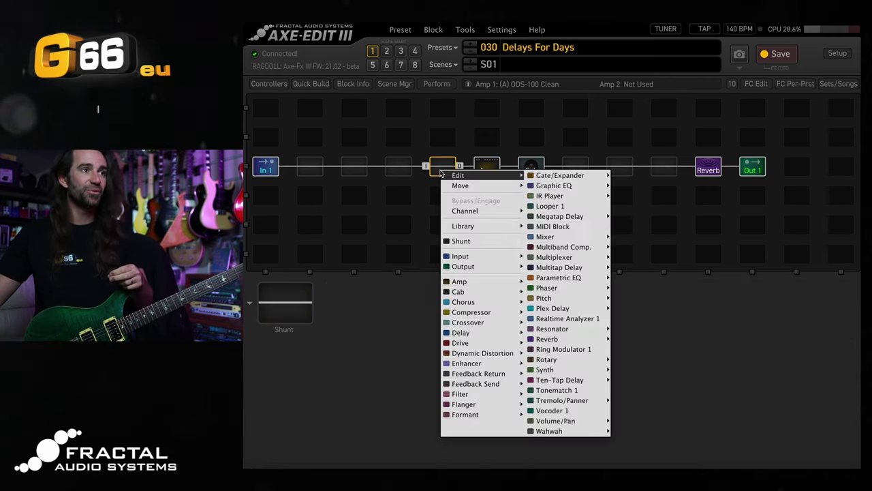
mouse_move(516, 306)
mouse_move(518, 333)
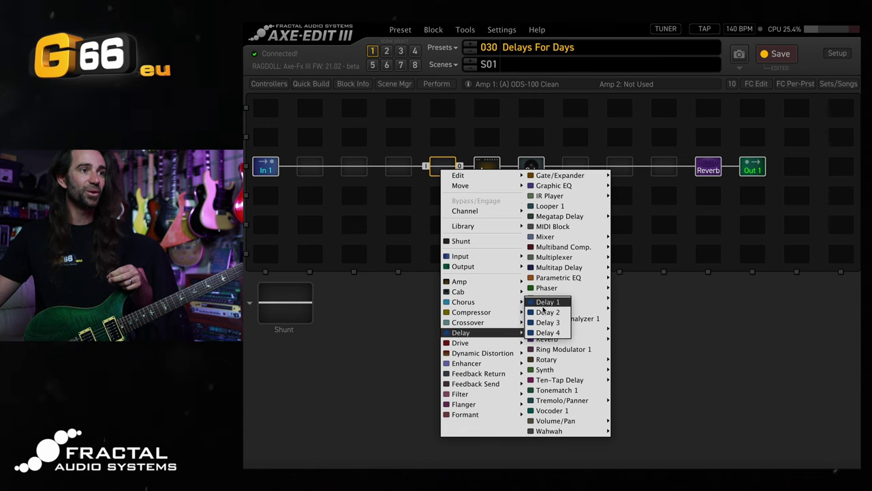
left_click(543, 306)
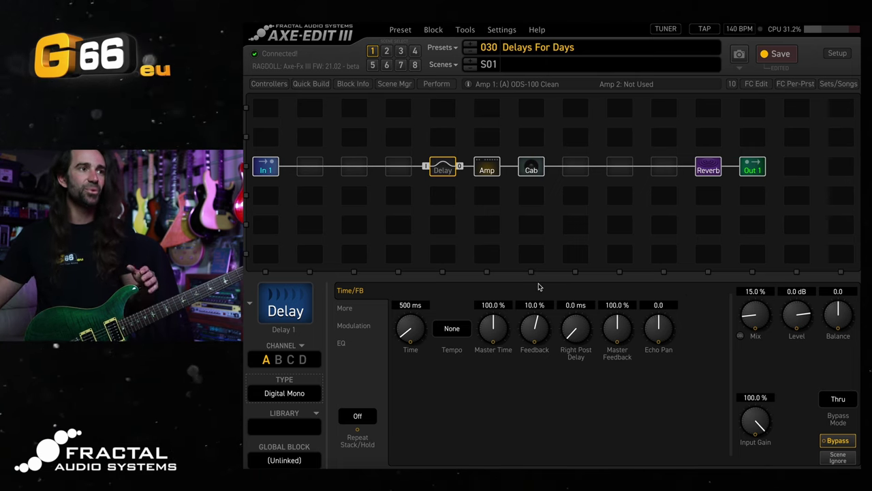
Set Delay 1's time to 120 ms and take the block out of bypass.
left_click(411, 305)
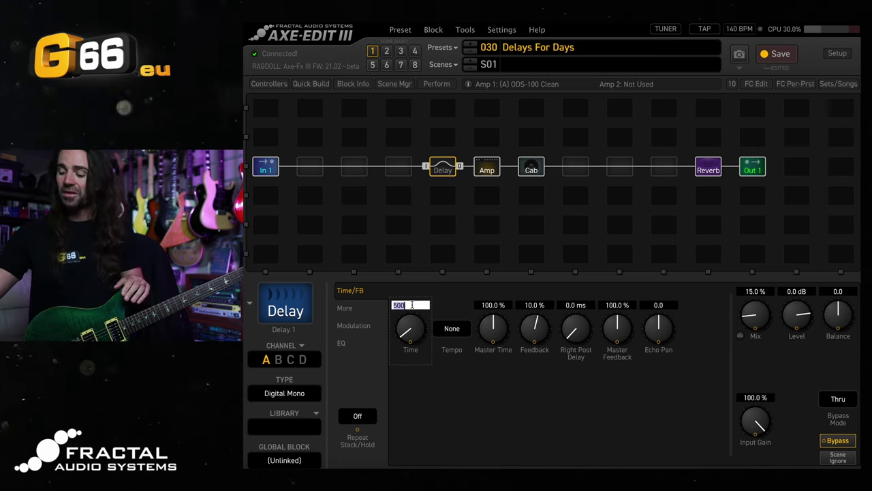
type("120")
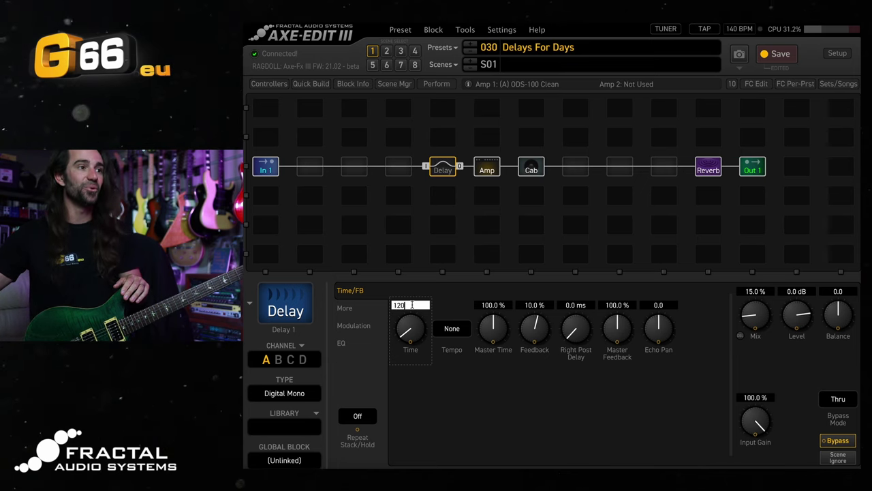
key("Return")
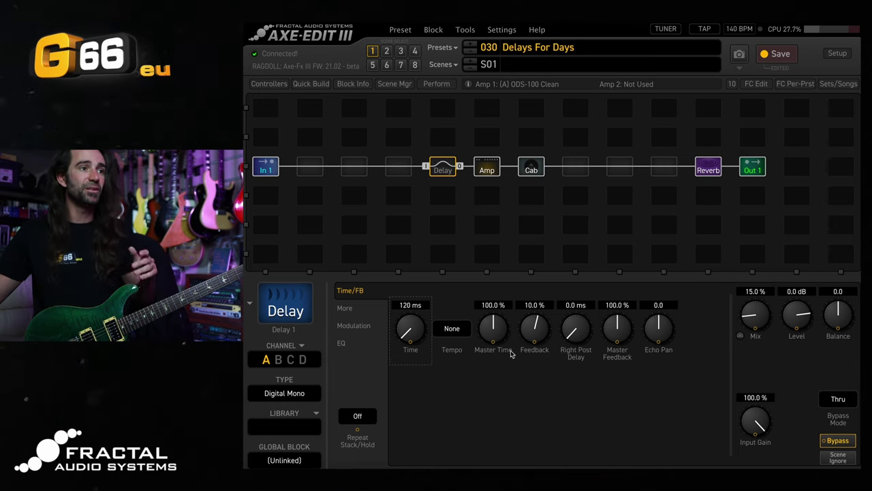
left_click(444, 169)
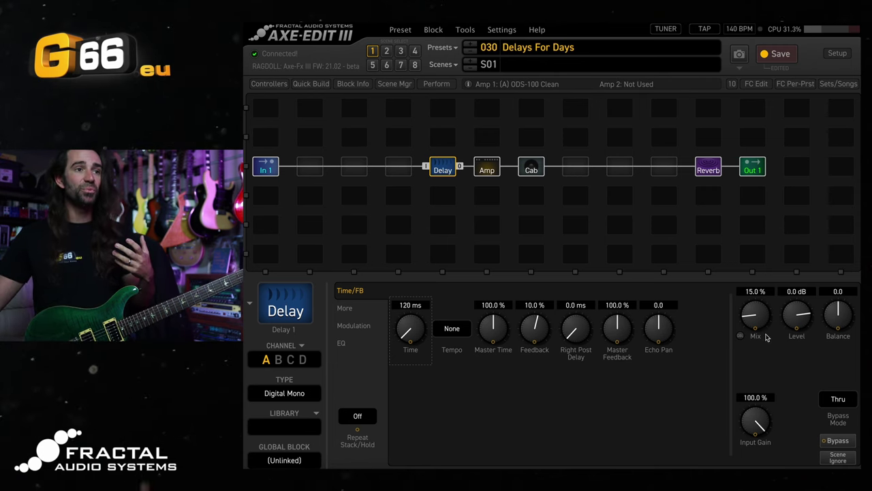
Raise Delay 1's mix from 15% to about 31.5%.
left_click_drag(766, 336, 767, 291)
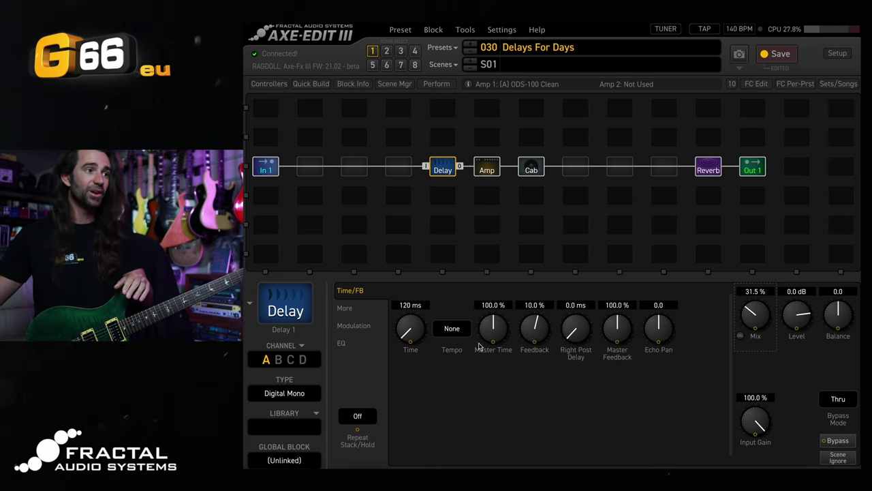
Switch the delay type to Analog Mono.
left_click(315, 394)
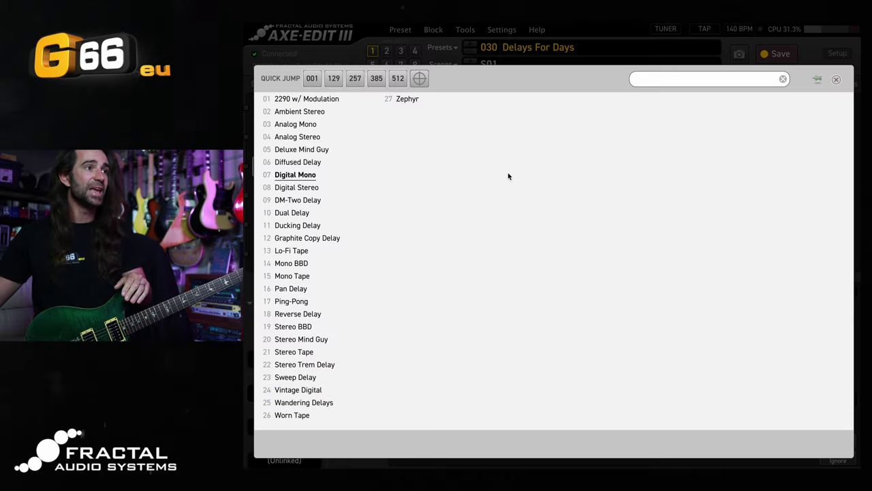
left_click(344, 124)
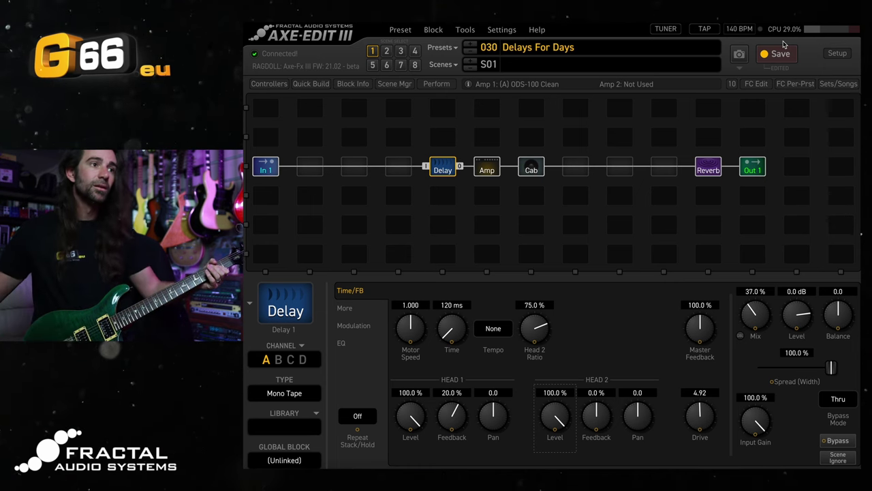
Change Delay 1's time to 180 ms.
double_click(451, 305)
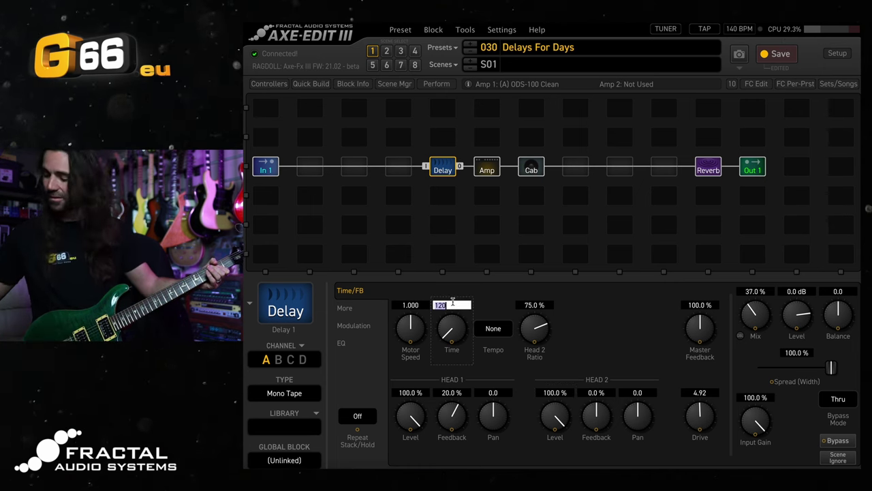
type("180")
key("Return")
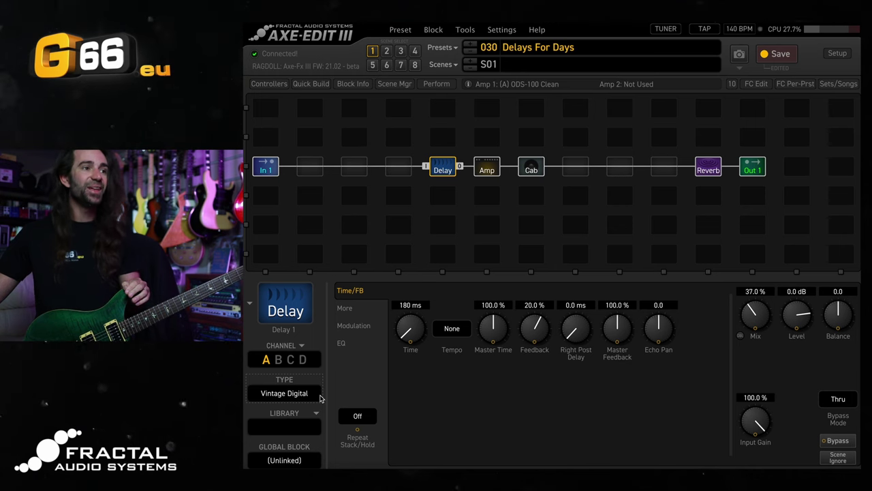
Sync the delay to a 1/8 Dot tempo (321 ms) and set its mix to 50%.
left_click(453, 329)
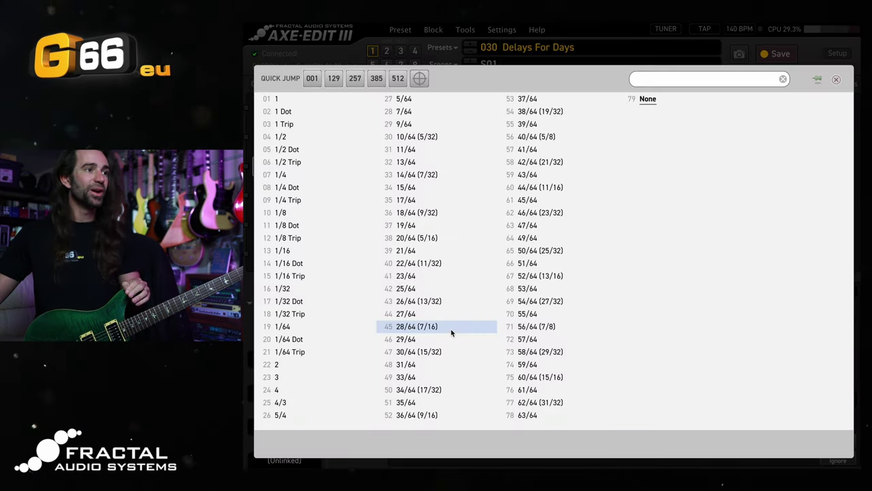
left_click(340, 223)
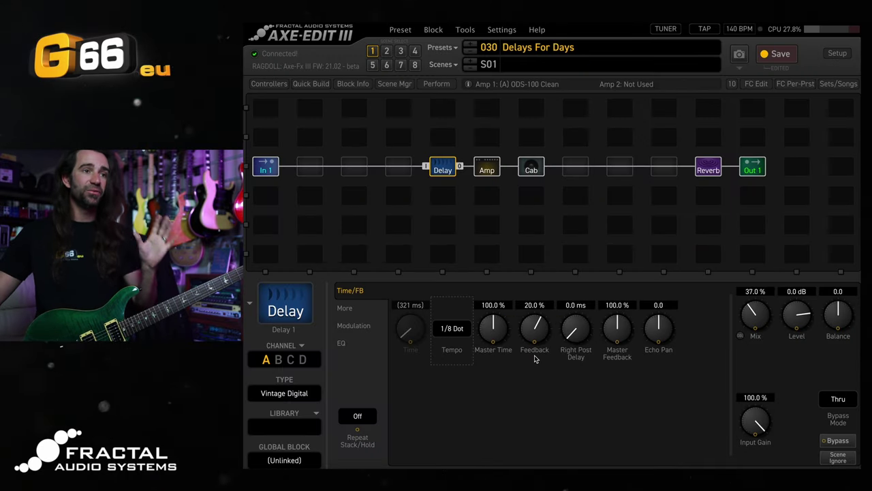
double_click(754, 292)
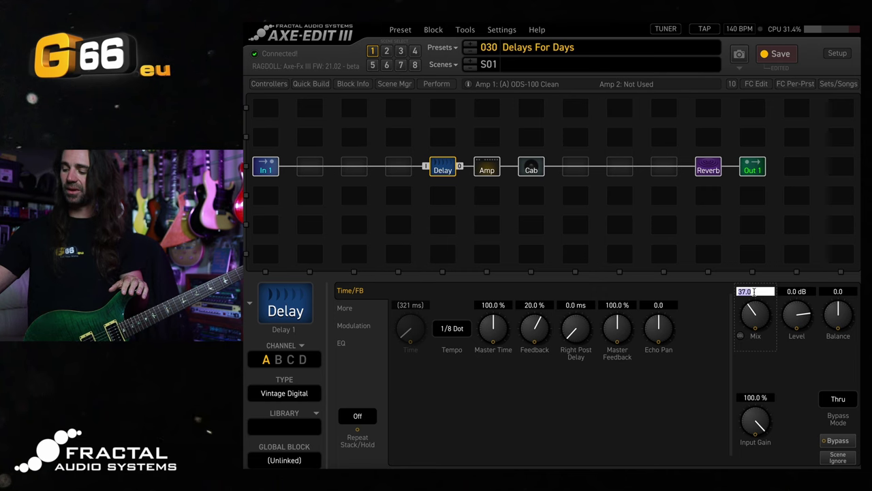
type("50")
key("Return")
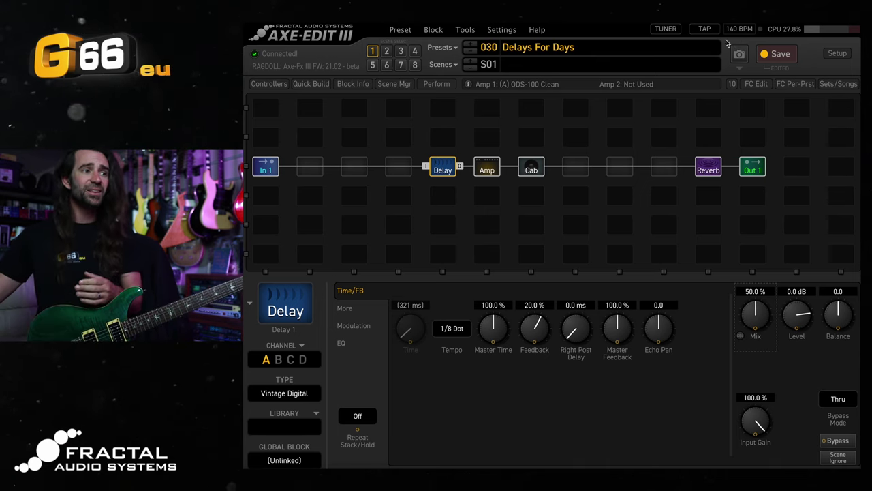
Switch the delay type to Deluxe Mind Guy and review its modulation and EQ pages.
left_click(303, 392)
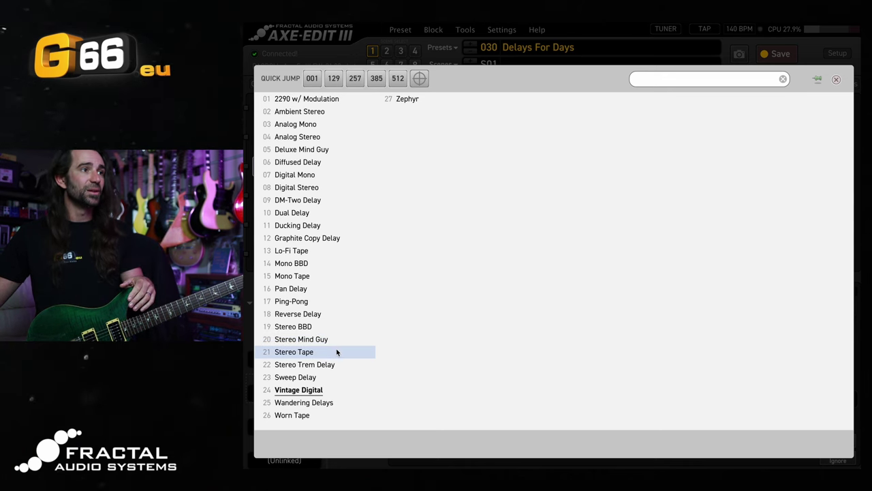
left_click(342, 148)
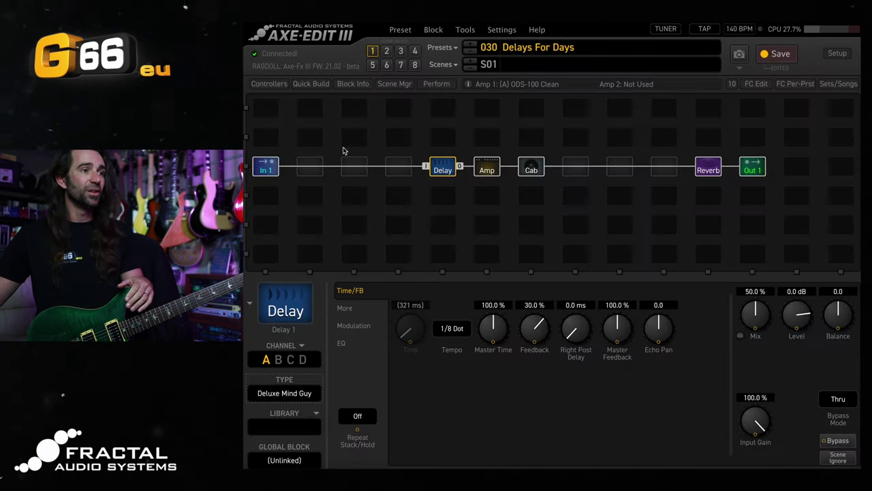
left_click(353, 326)
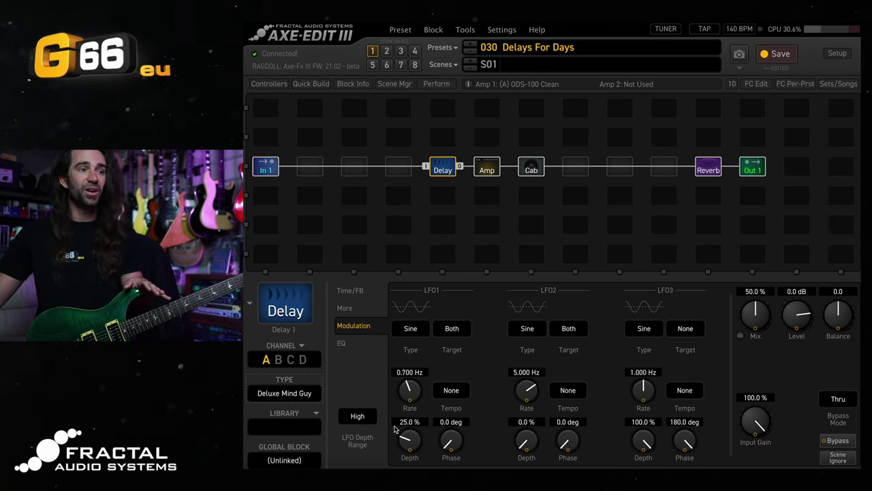
left_click(359, 292)
left_click(362, 348)
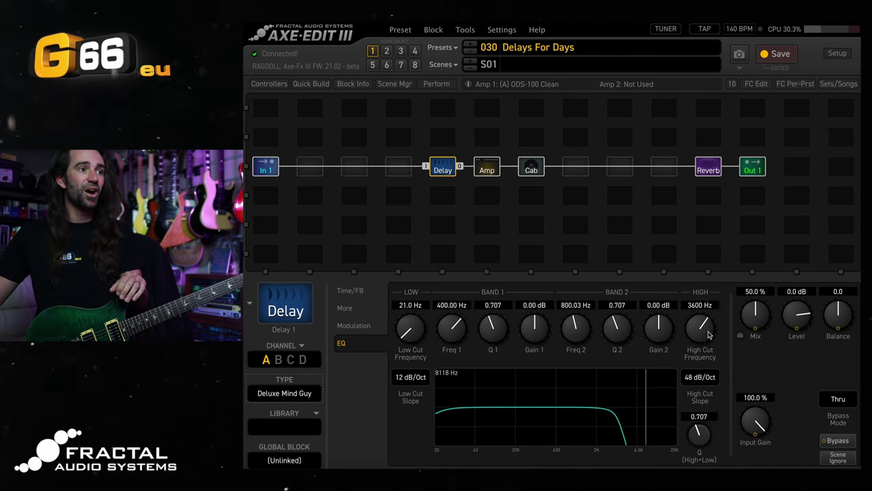
left_click(372, 291)
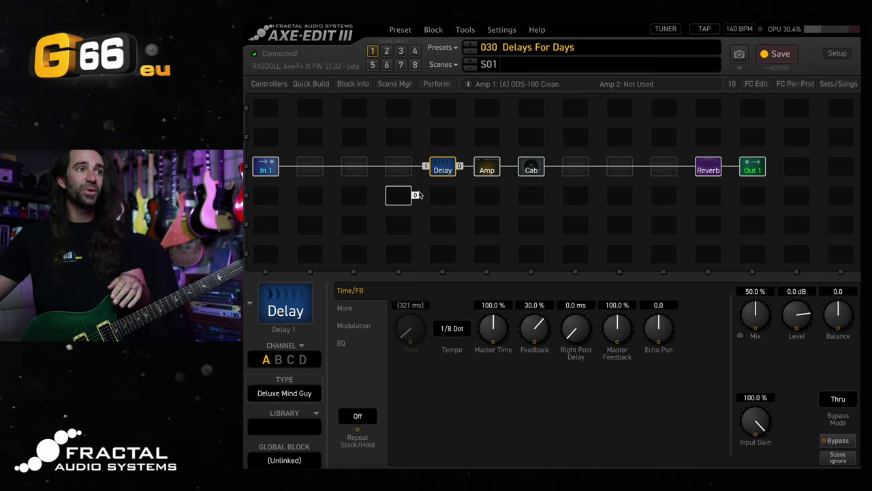
Move Delay 1 to the slot after the Cab and change its type to Pan Delay.
left_click_drag(443, 170, 575, 172)
left_click(306, 395)
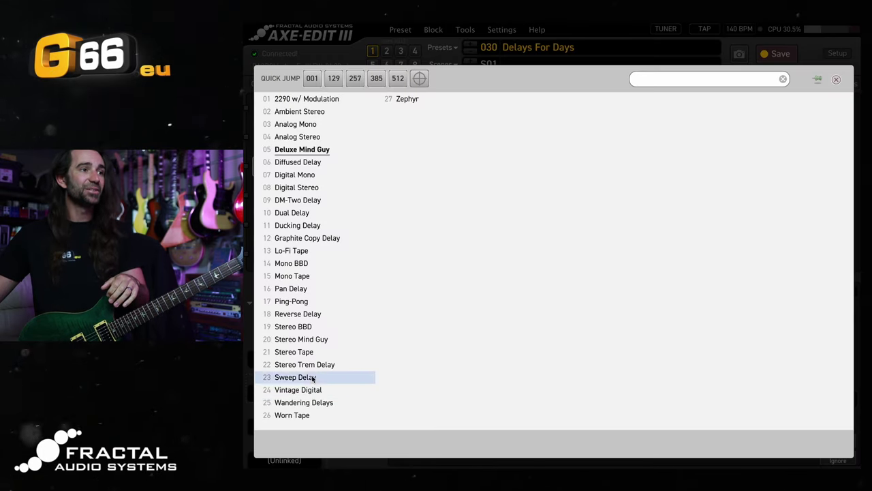
left_click(312, 344)
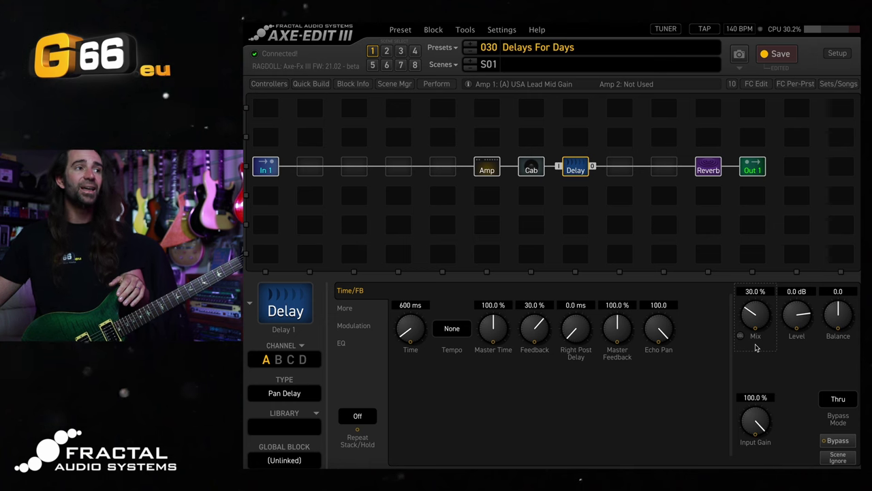
On Delay 1's Modulation page, bring the LFO3 rate up to 4.000 Hz.
left_click(368, 326)
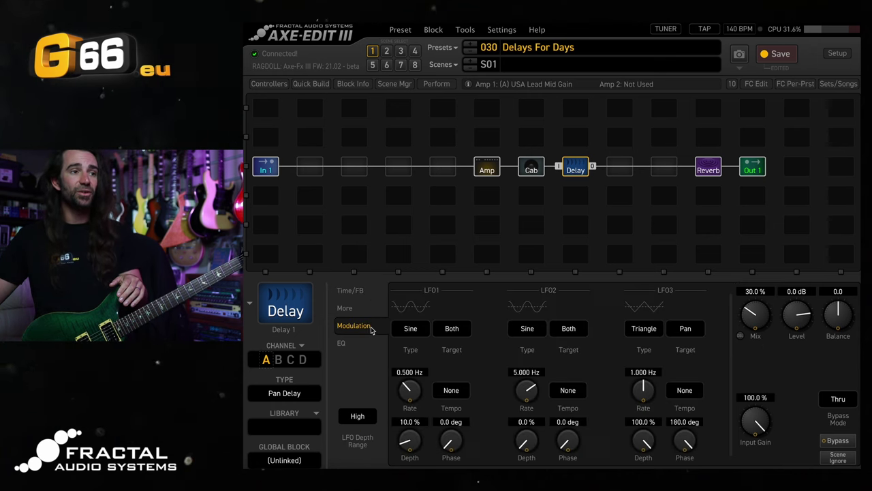
double_click(644, 374)
type("0.3")
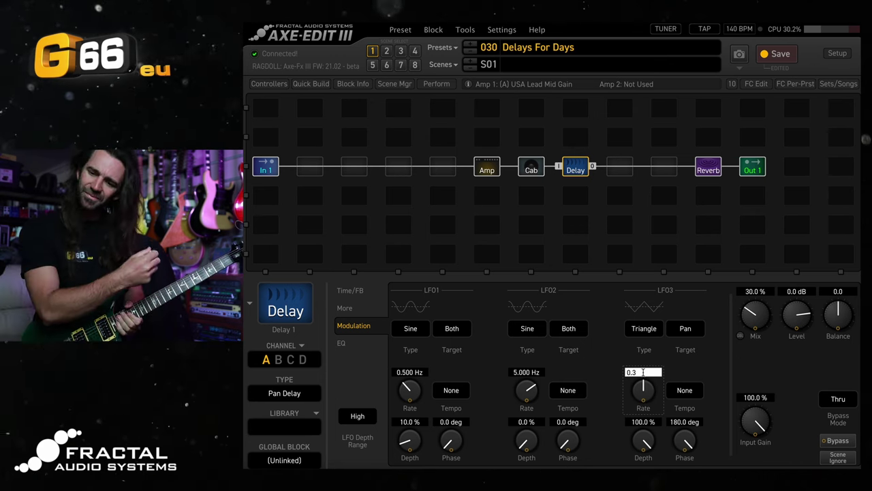
key("Return")
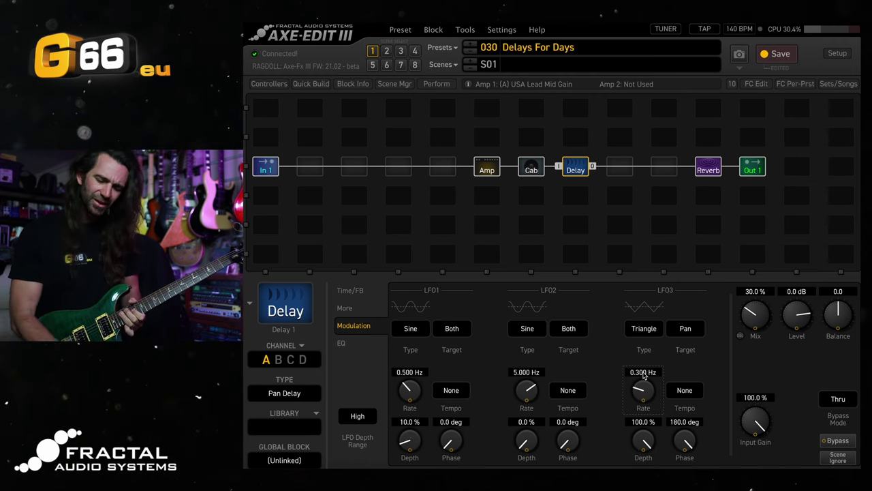
scroll(643, 382, "up", 5)
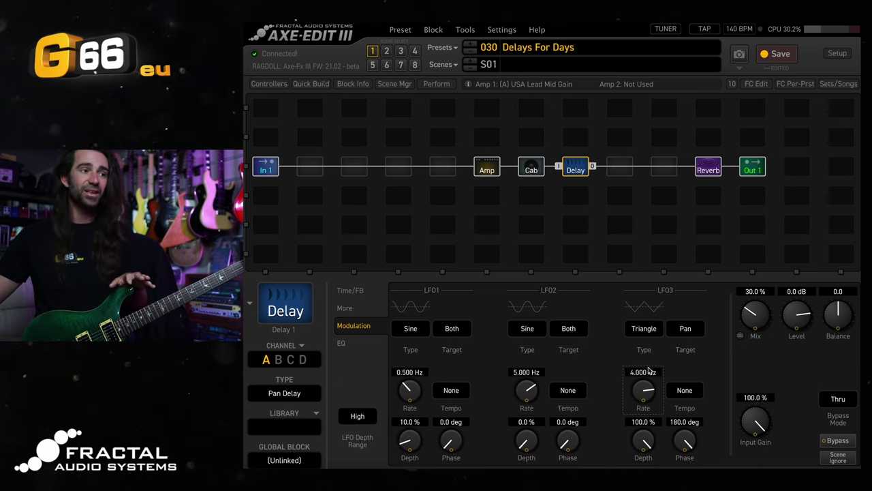
Set the delay type to 2290 w/ Modulation and raise Echo Pan to 100.
left_click(278, 395)
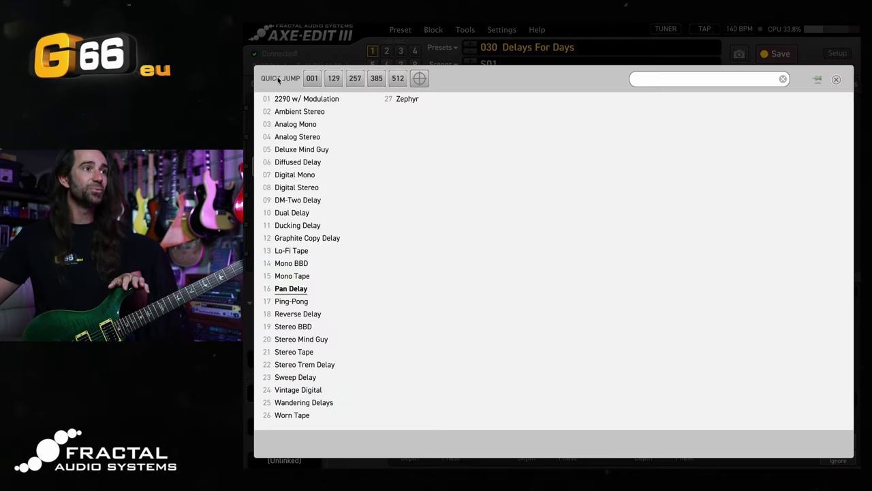
left_click(297, 100)
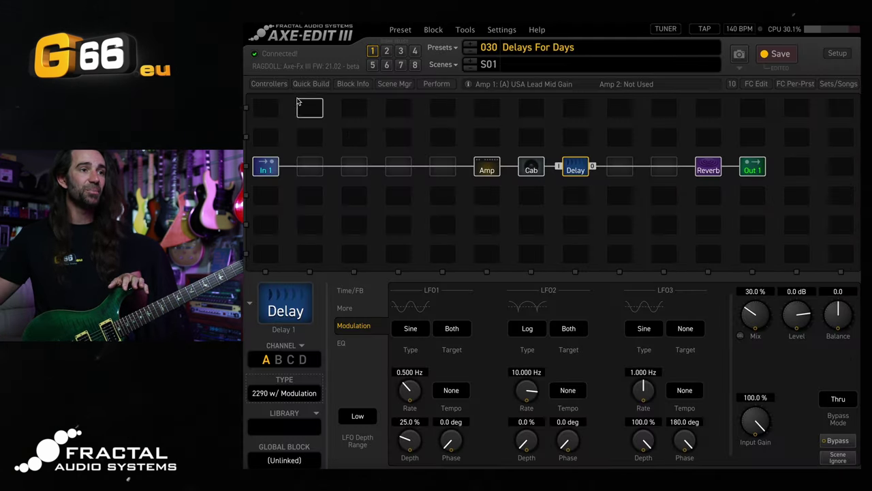
left_click(360, 291)
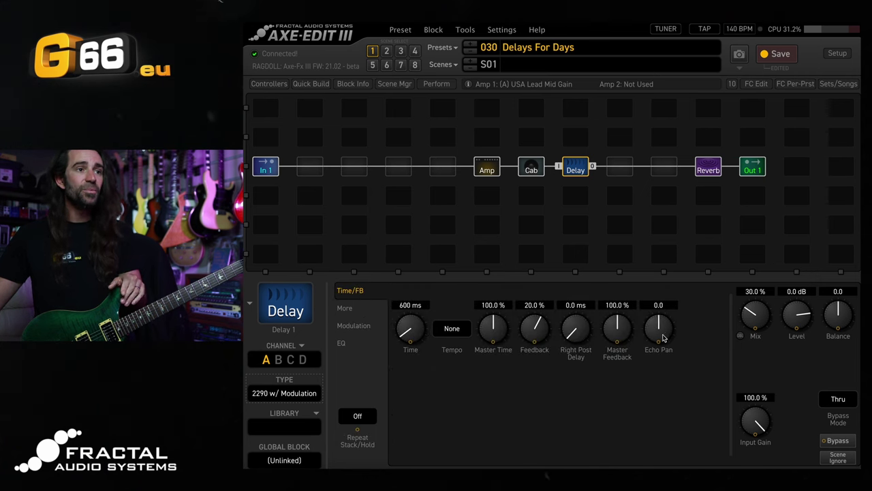
left_click_drag(662, 338, 667, 257)
Make LFO3 modulate Pan, then view the diffuser, ducker and compander settings.
left_click(355, 327)
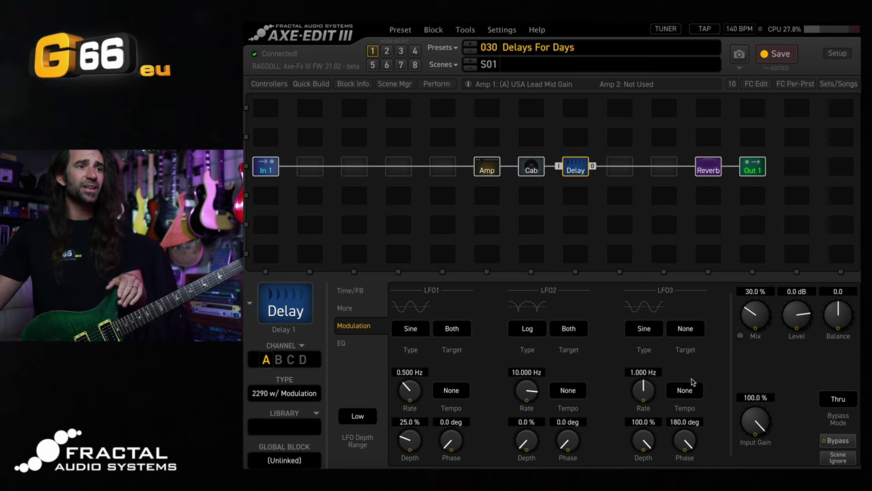
left_click(688, 329)
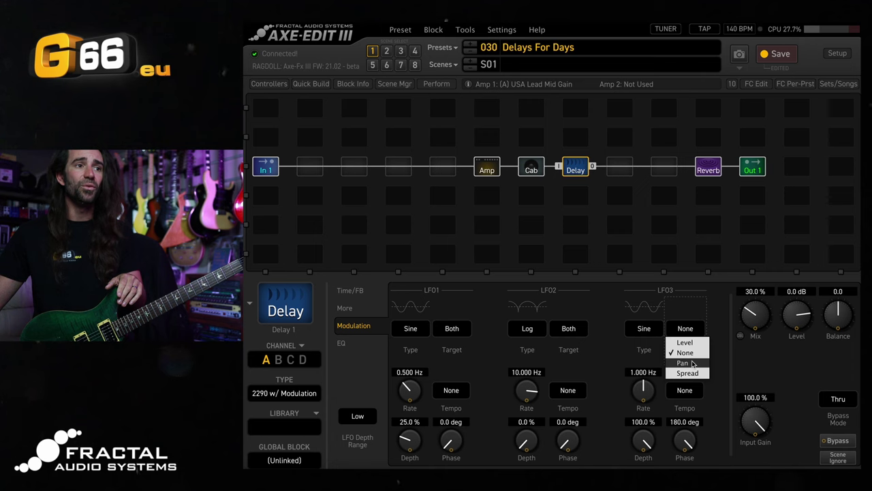
left_click(693, 364)
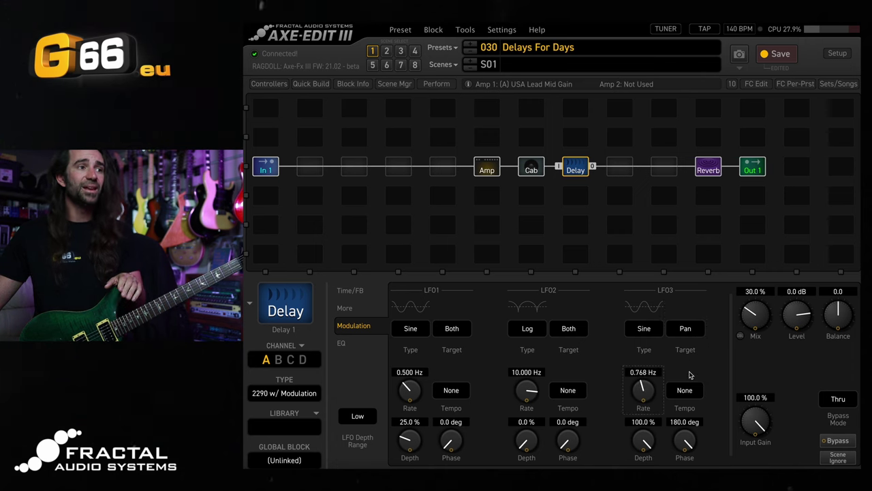
left_click(344, 308)
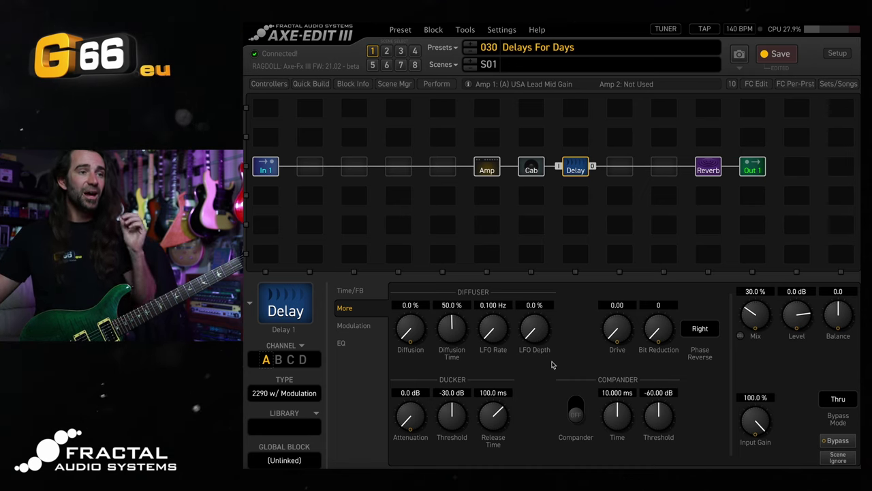
Return to the Stereo BBD delay's 600 ms time and 30%/31% feedback settings.
left_click(363, 291)
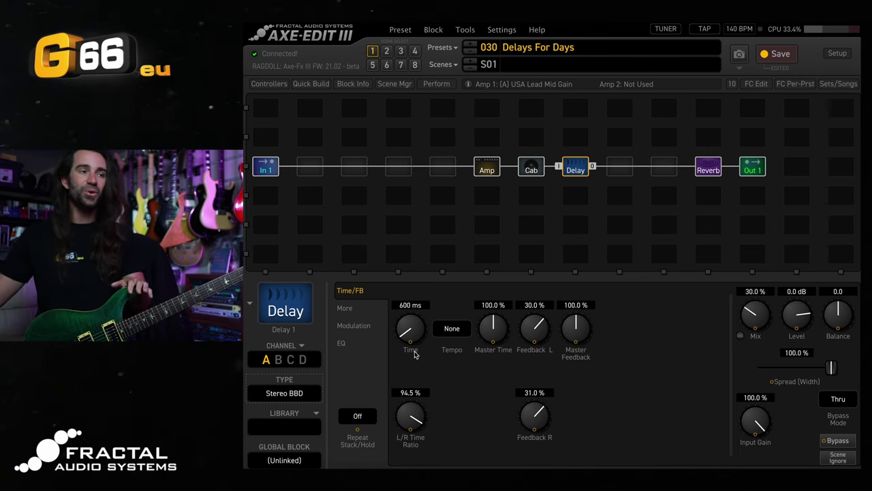
Sync Delay 1 to 1/4 notes (429 ms) and set L/R Time Ratio to 75%.
left_click(448, 333)
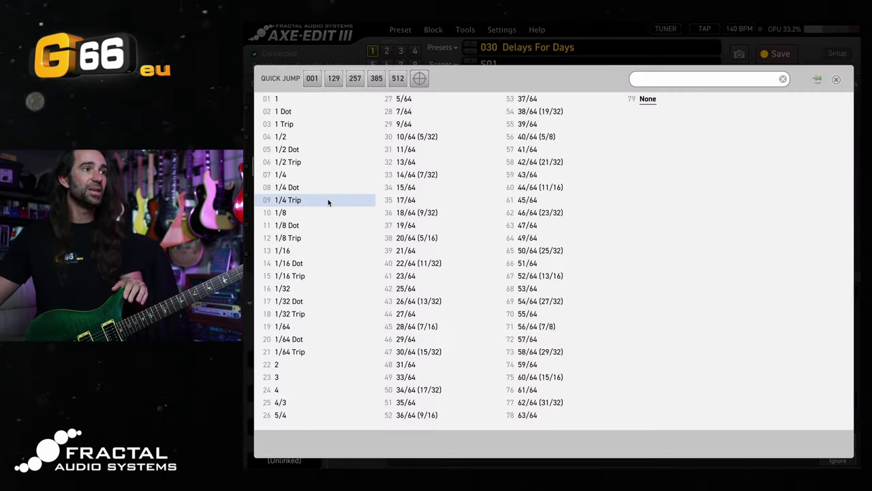
left_click(312, 175)
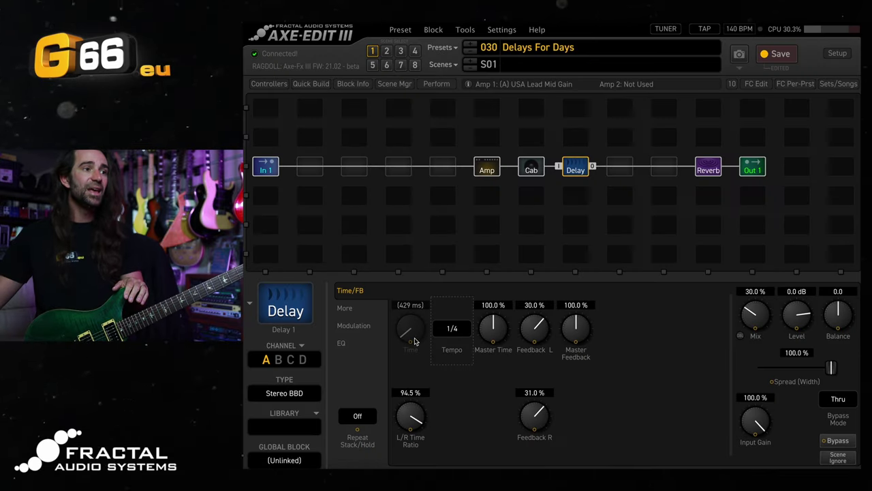
double_click(410, 393)
type("75")
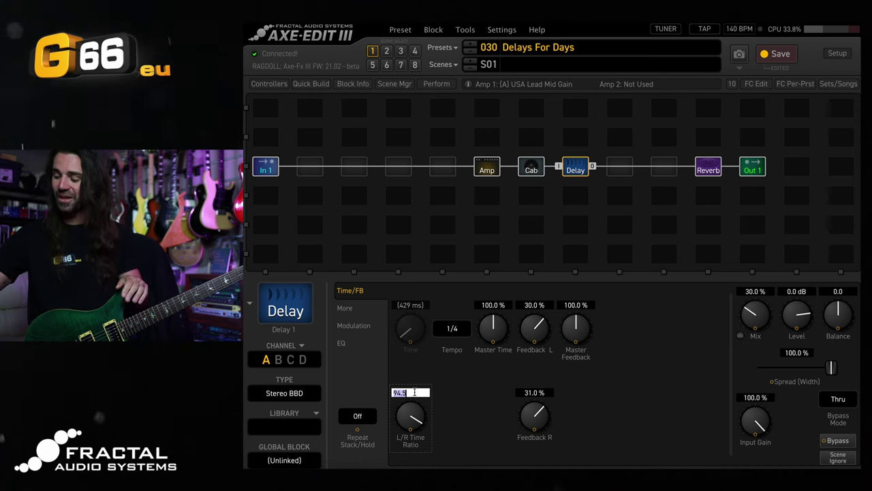
key("Return")
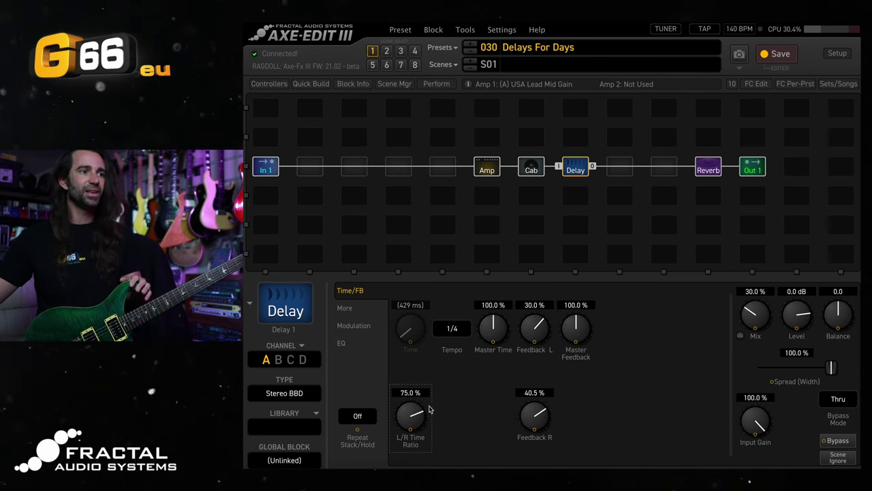
Enter 66% as Delay 1's L/R Time Ratio, bringing right feedback to 45.2%.
double_click(411, 392)
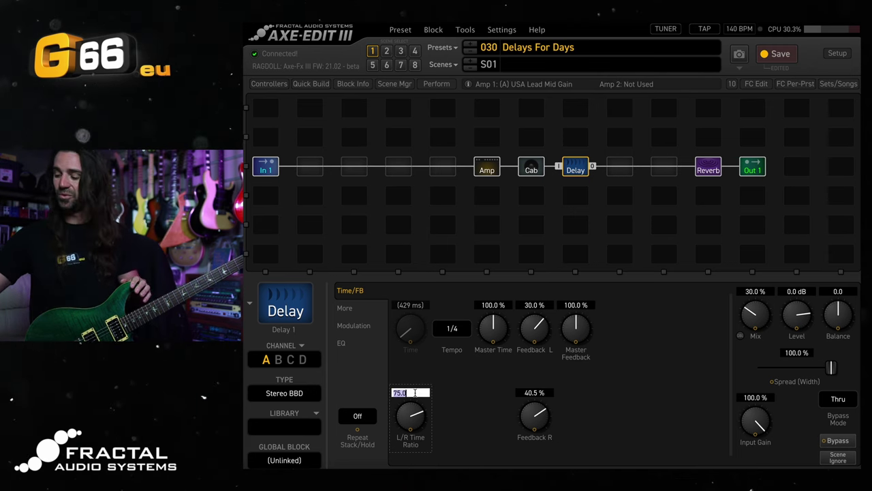
type("66")
key("Return")
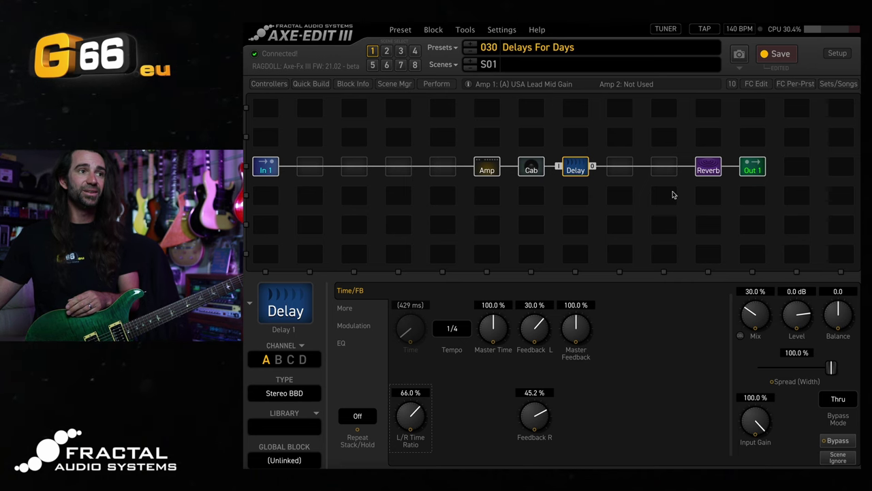
Bring up the Delay block's options menu and dismiss it without choosing anything.
right_click(584, 173)
mouse_move(471, 332)
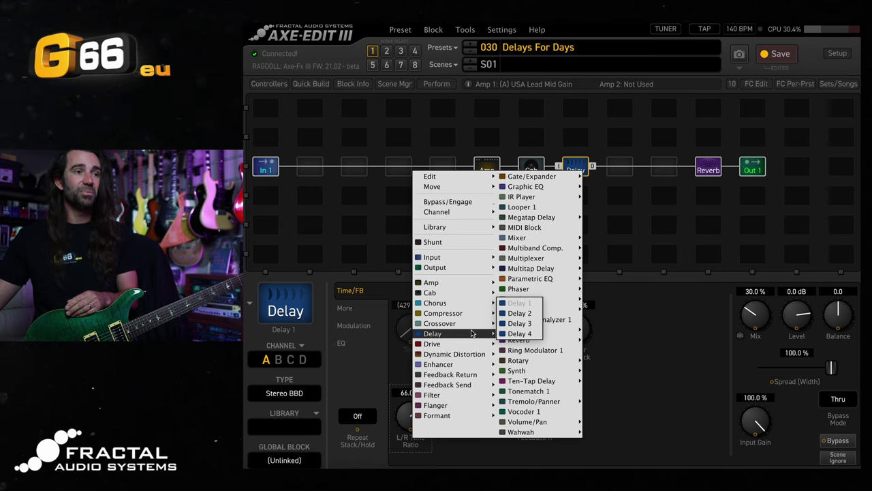
left_click(681, 334)
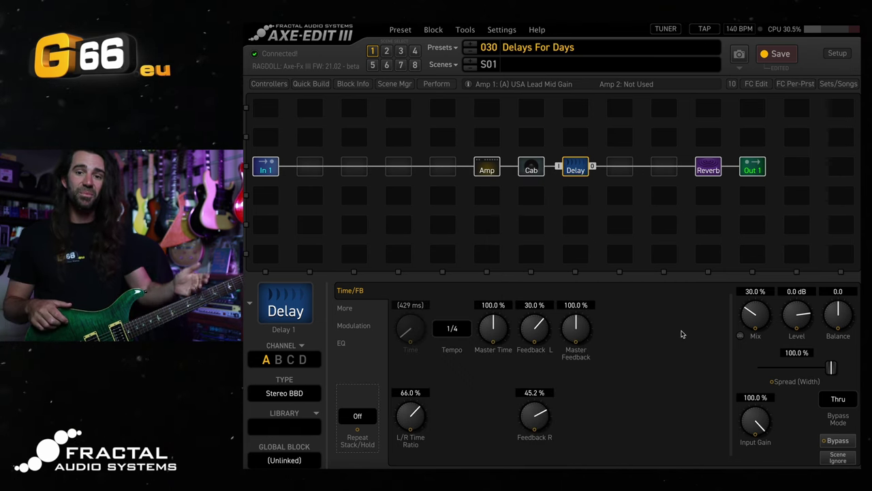